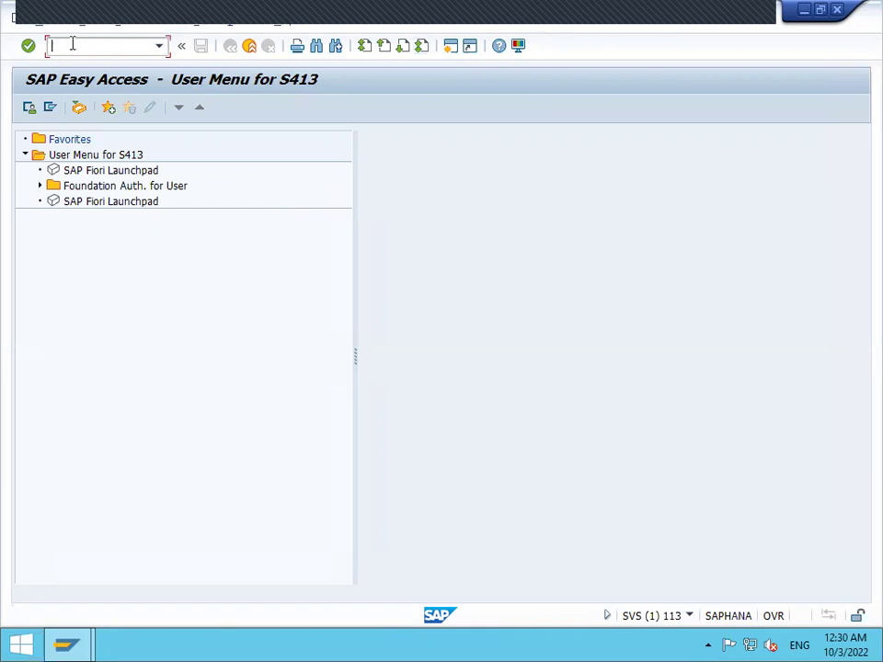
# - Start transaction MB51 to open the Material Document List selection screen
pyautogui.write('MB51')
pyautogui.press('Return')
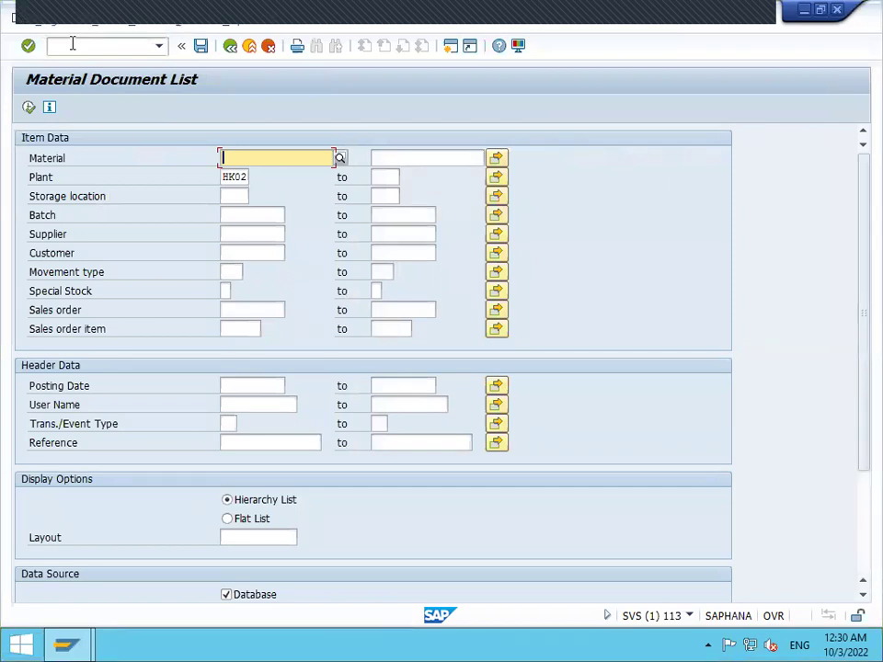
# - Enter material 87 in the Material field, correcting the mistyped 57
pyautogui.write('/')
pyautogui.press('BackSpace')
pyautogui.write('57')
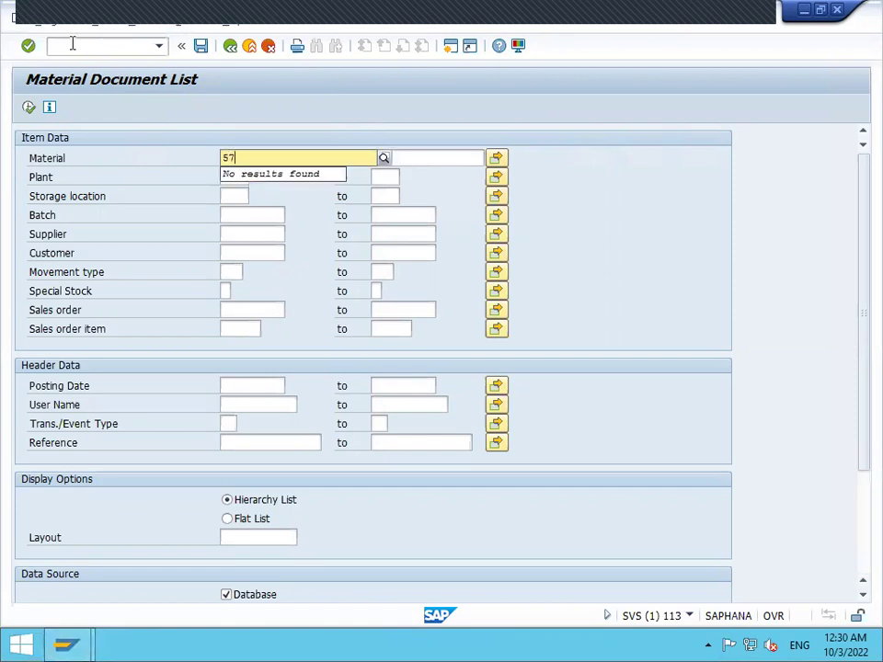
pyautogui.press('BackSpace')
pyautogui.press('BackSpace')
pyautogui.write('87')
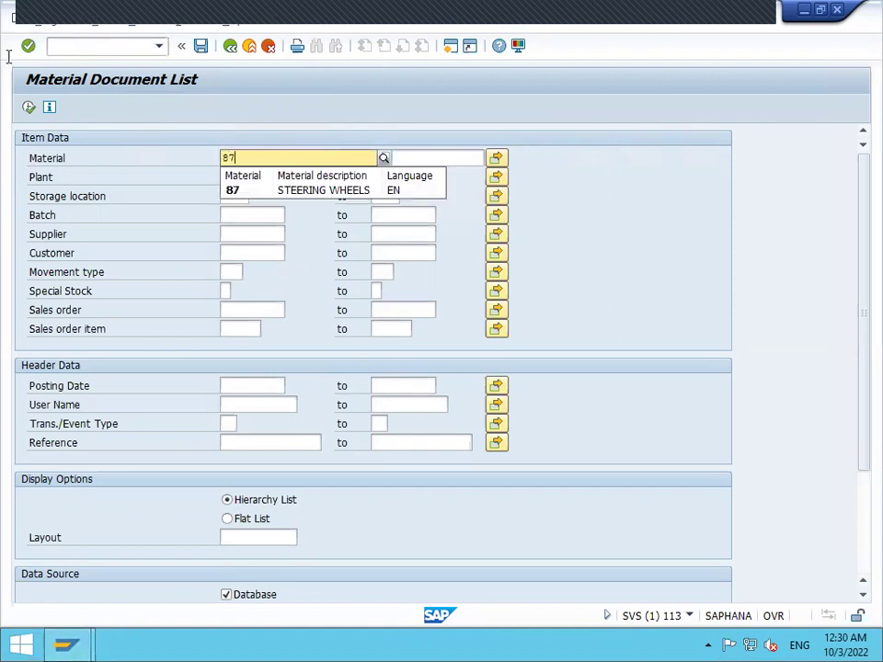
pyautogui.click(248, 196)
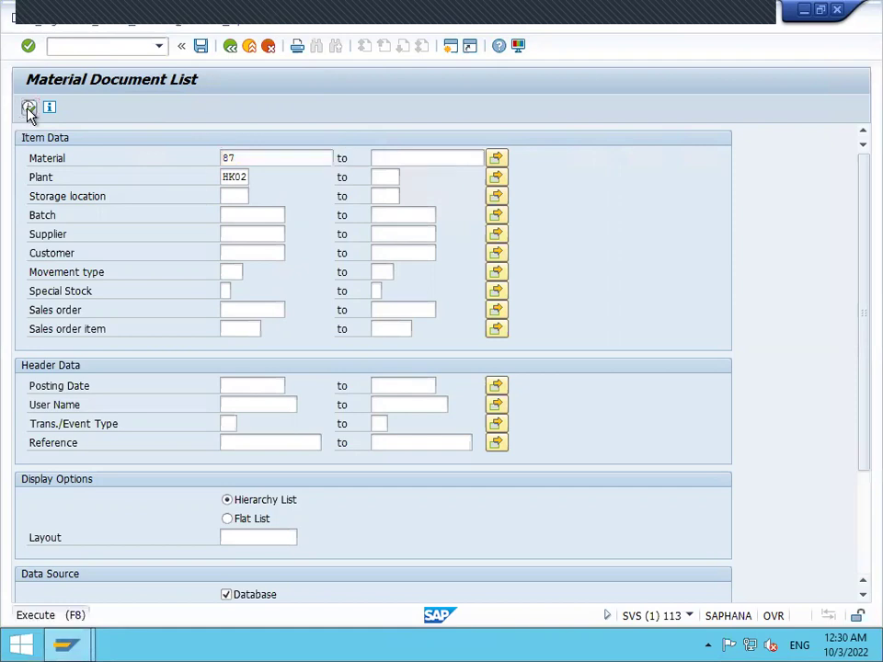
# - Execute the list, review the first row's 702 movement of quantity 5-, and go back
pyautogui.click(28, 108)
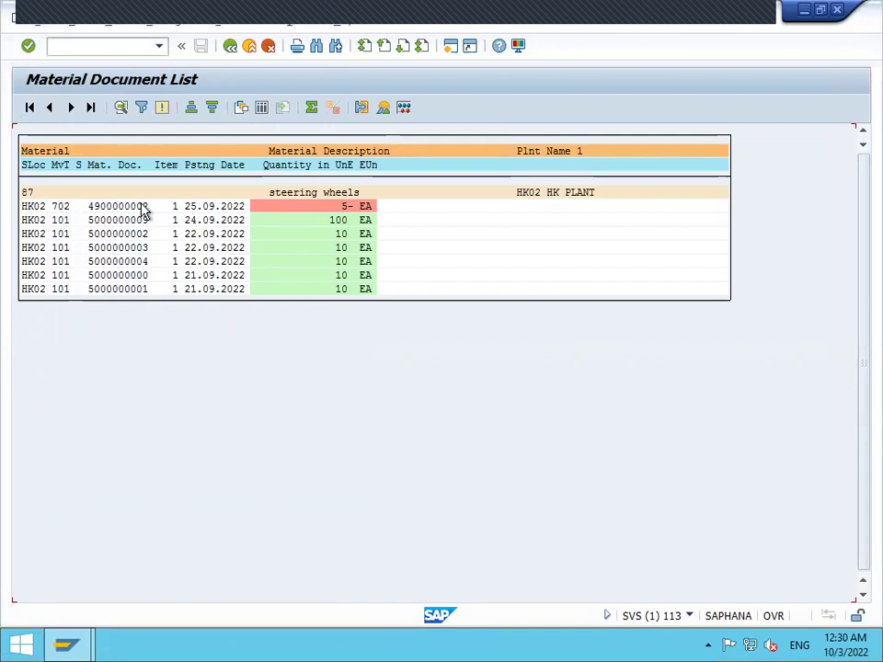
pyautogui.click(61, 206)
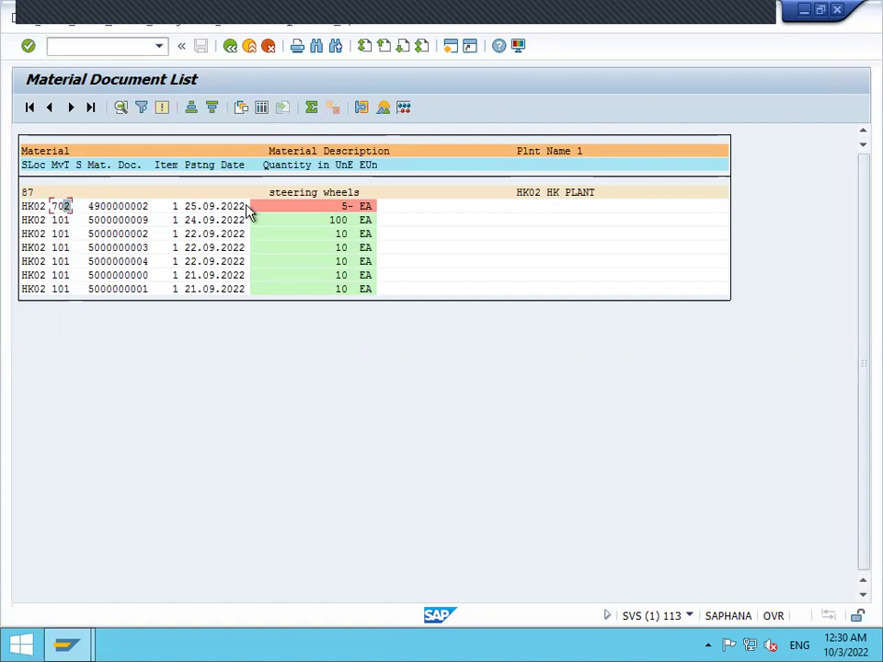
pyautogui.click(347, 206)
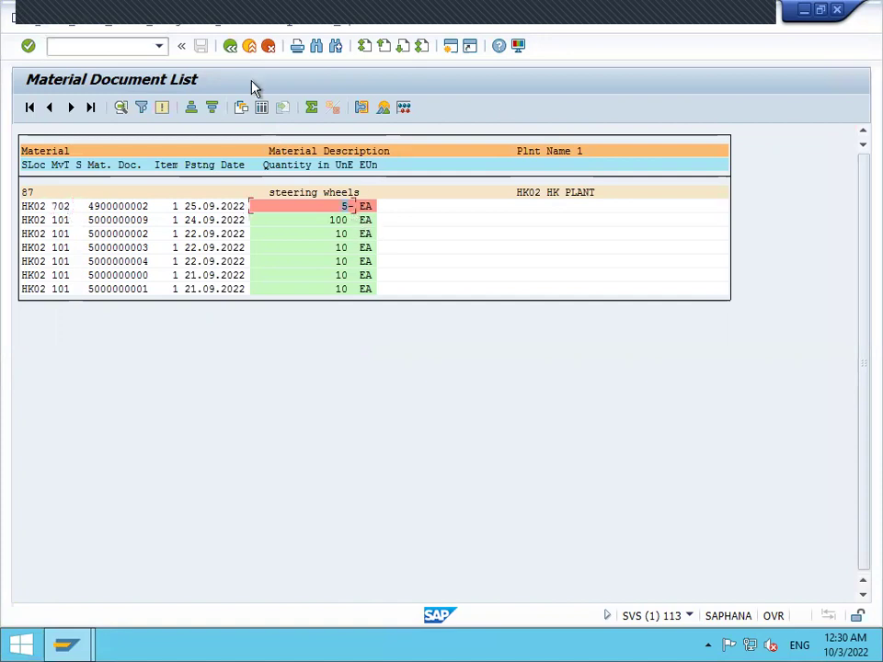
pyautogui.click(230, 46)
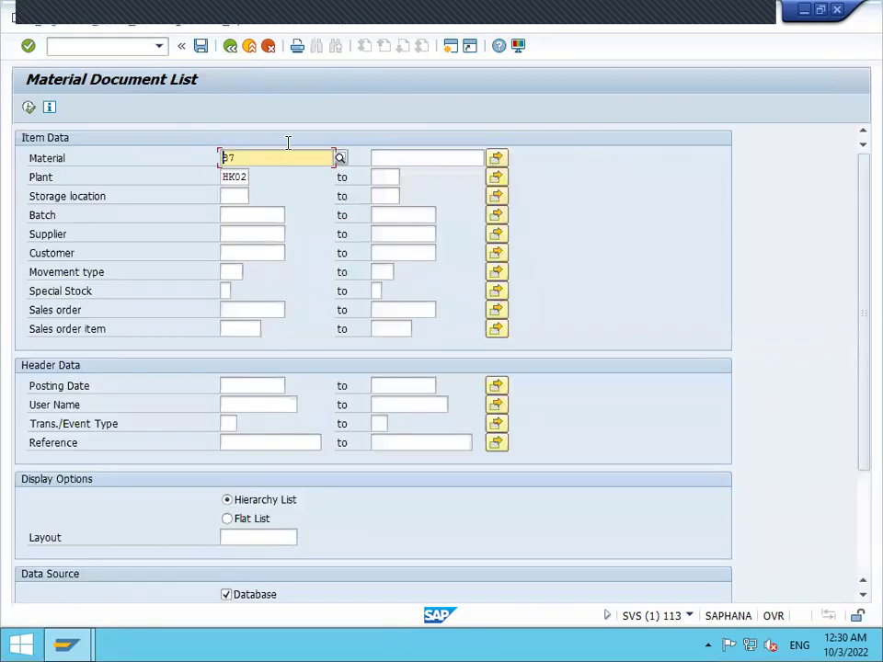
# - Clear material 87 and set the storage location criterion to HK02
pyautogui.press('Delete')
pyautogui.press('Delete')
pyautogui.click(237, 195)
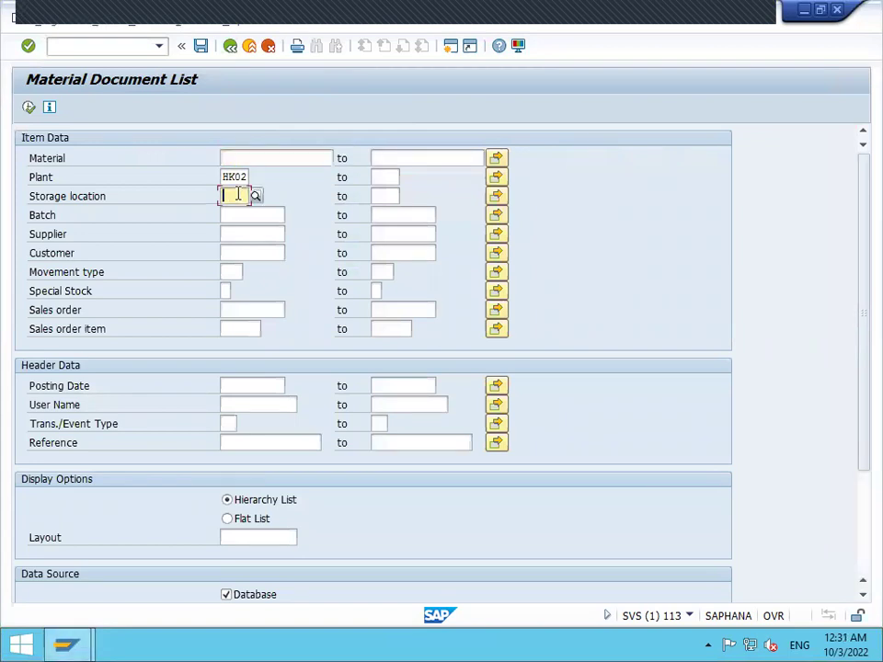
pyautogui.write('HK02')
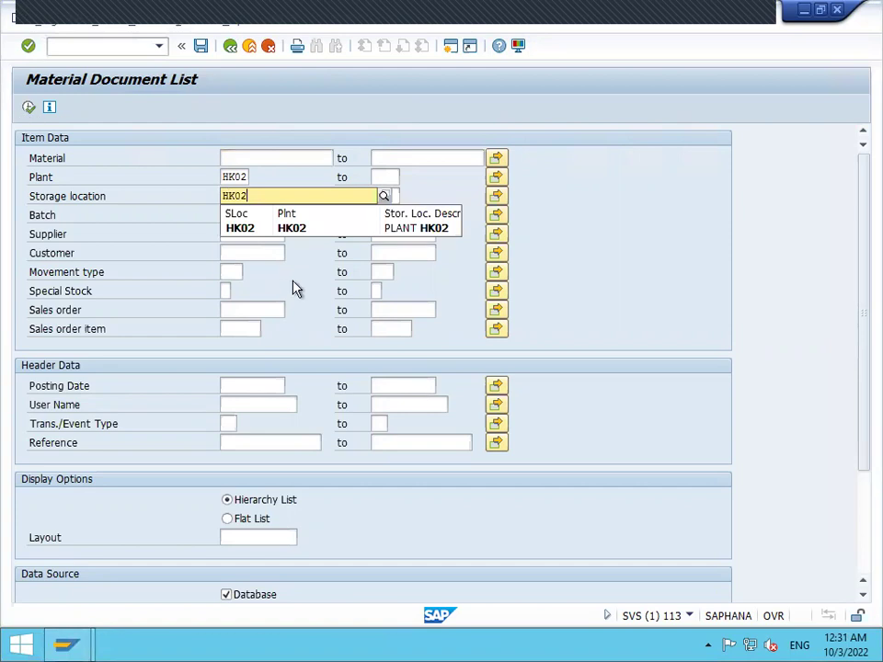
pyautogui.click(304, 228)
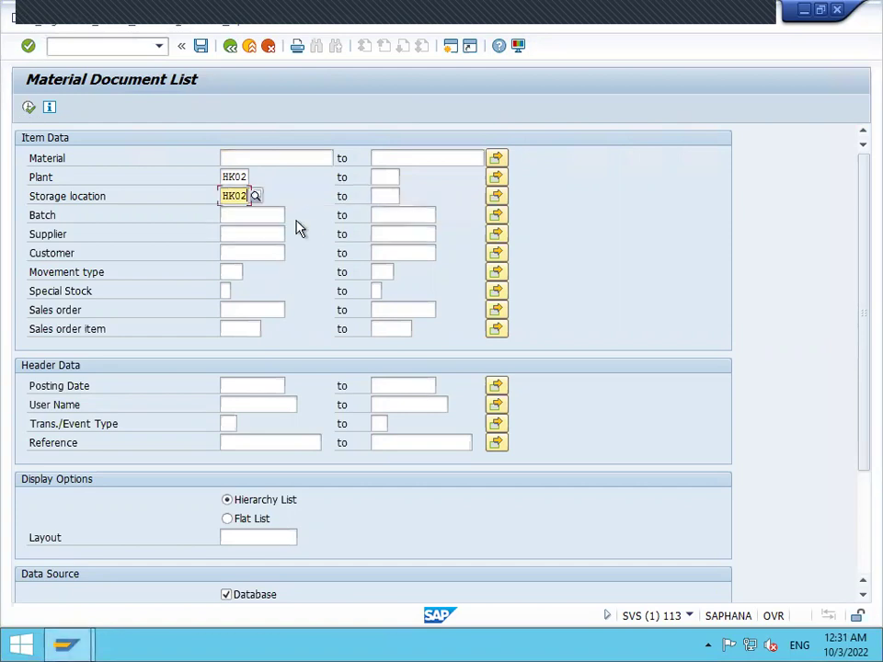
# - Run the list and review the 702 steering wheel and 122 CEMENT movements
pyautogui.click(29, 108)
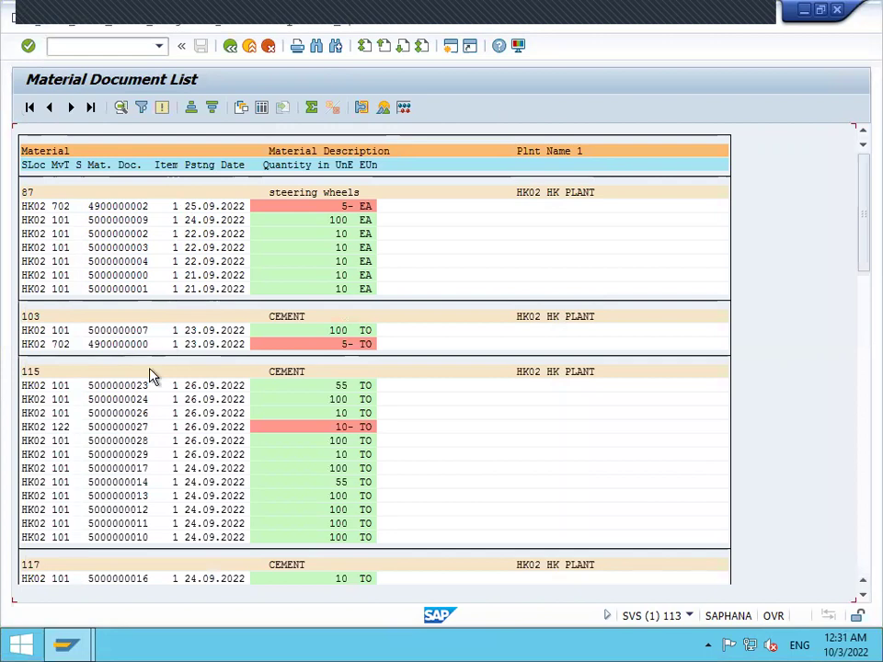
pyautogui.click(64, 207)
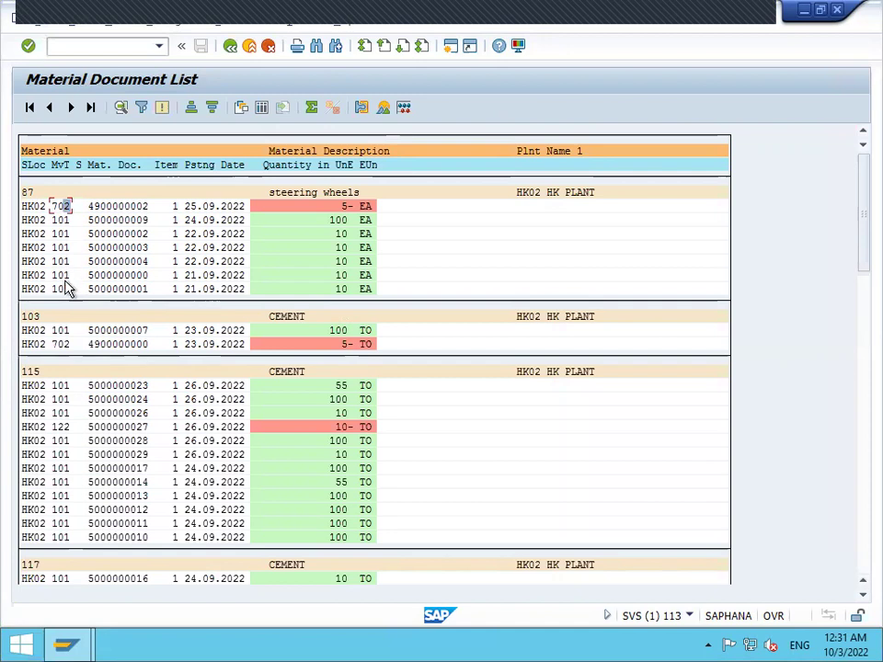
pyautogui.click(60, 427)
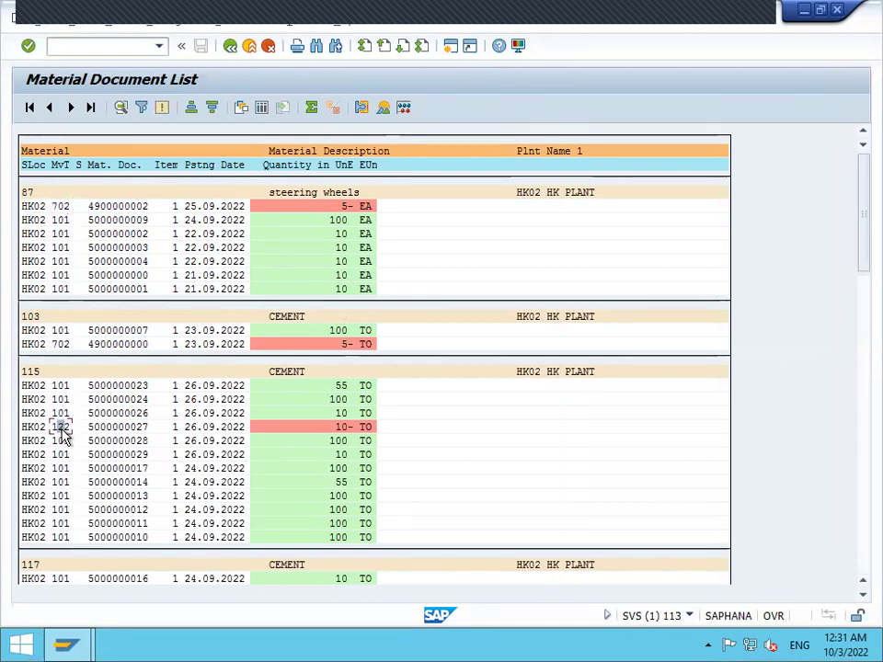
pyautogui.moveTo(861, 235); pyautogui.dragTo(861, 293)
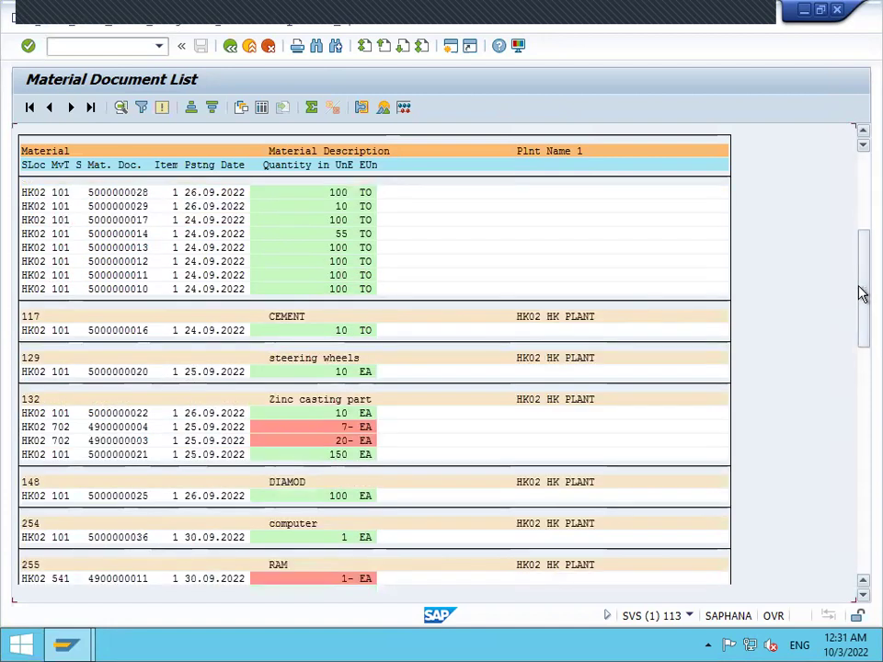
# - Back on the selection screen, clear plant and storage location HK02 and set supplier S001
pyautogui.click(231, 46)
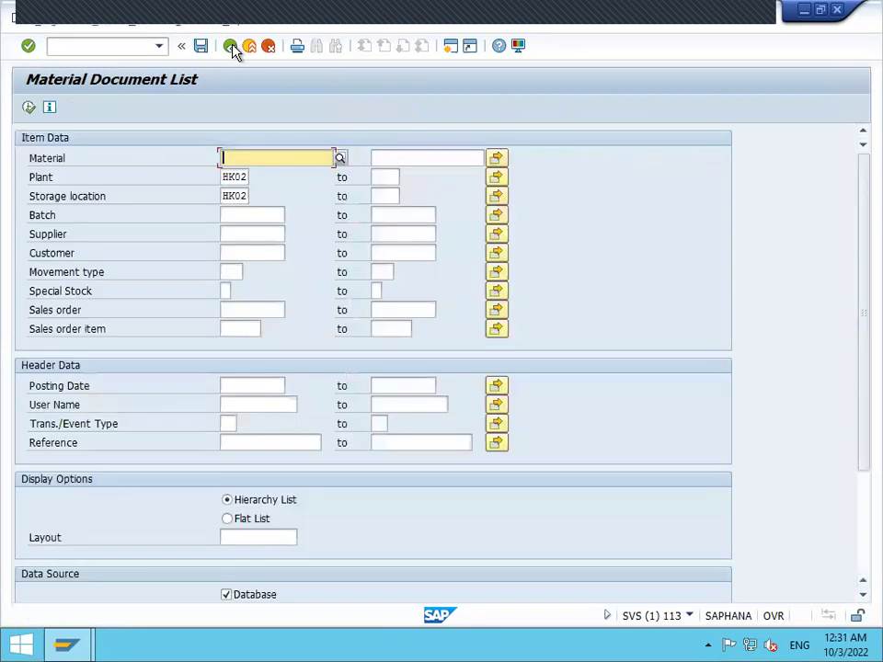
pyautogui.doubleClick(229, 176)
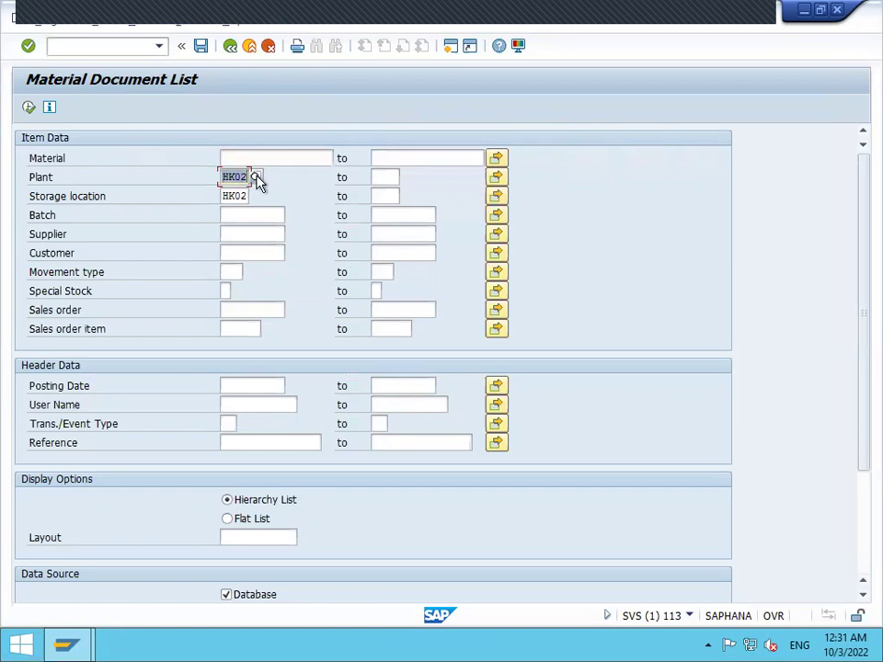
pyautogui.press('BackSpace')
pyautogui.press('Tab')
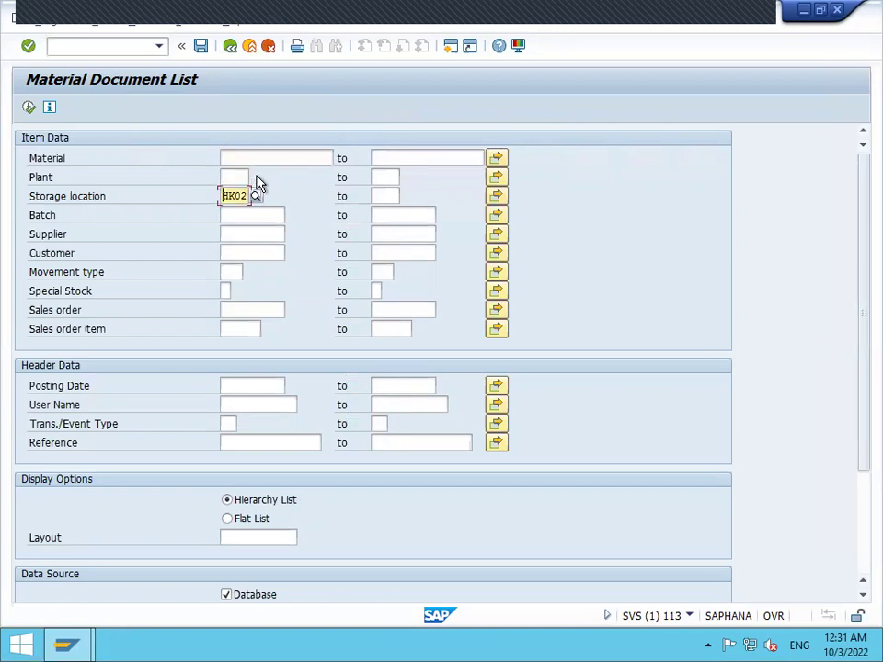
pyautogui.press('Delete')
pyautogui.press('Delete')
pyautogui.press('Delete')
pyautogui.press('Delete')
pyautogui.click(239, 236)
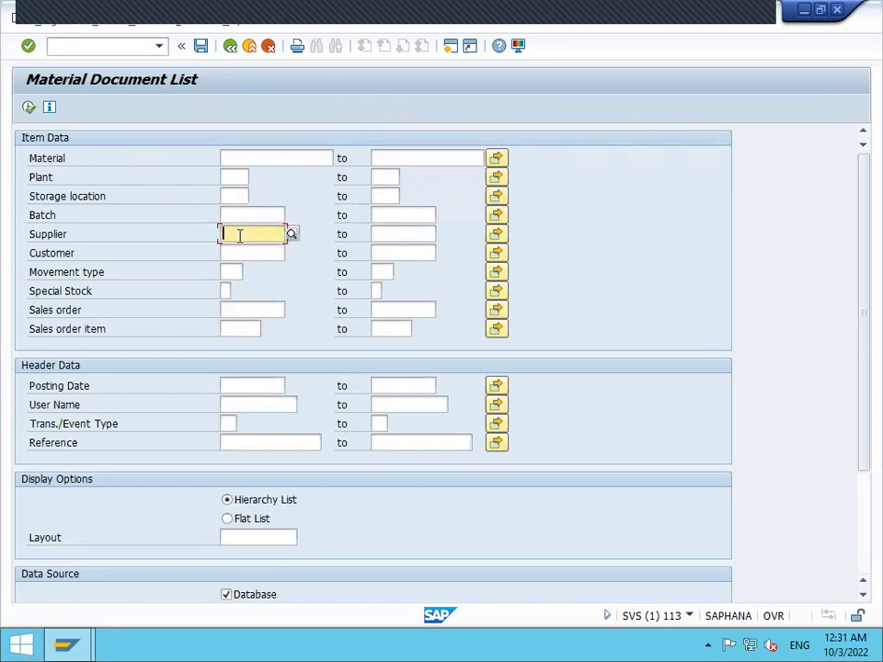
pyautogui.write('S')
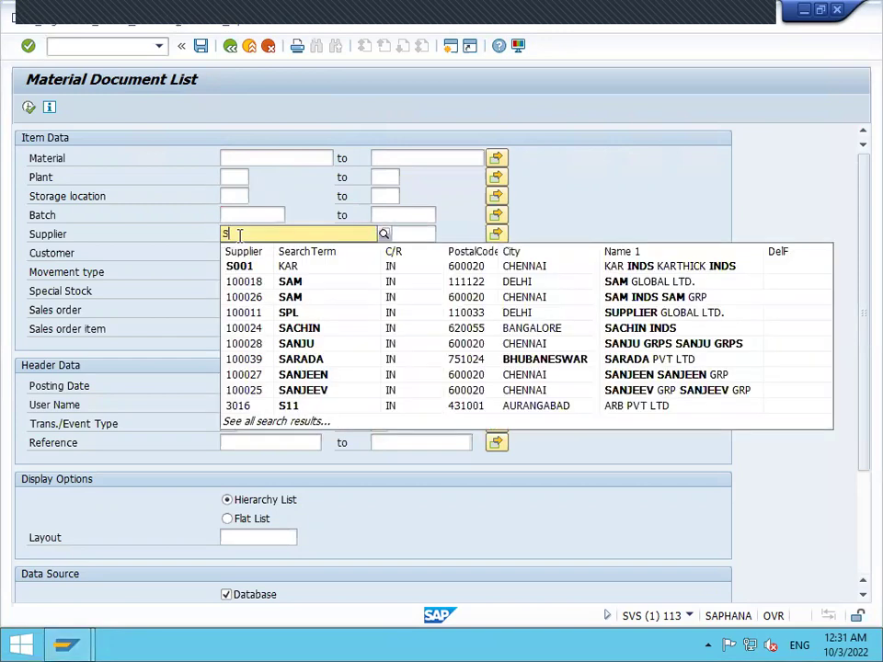
pyautogui.press('Down')
pyautogui.press('Return')
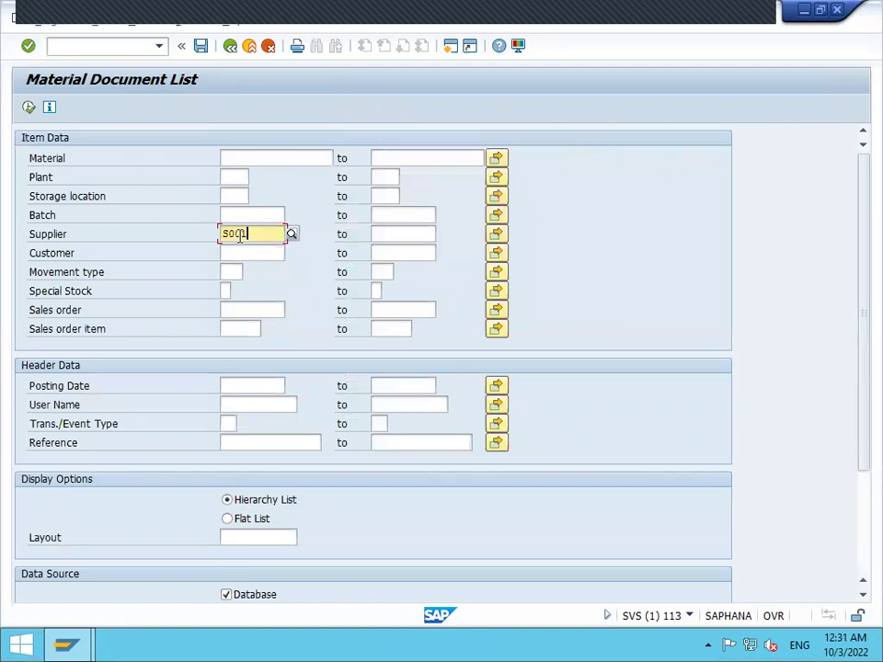
# - Run the supplier list, inspect the 101, 541 and 543 movements of COMPUTER, RAM, SMPS, then return
pyautogui.click(28, 108)
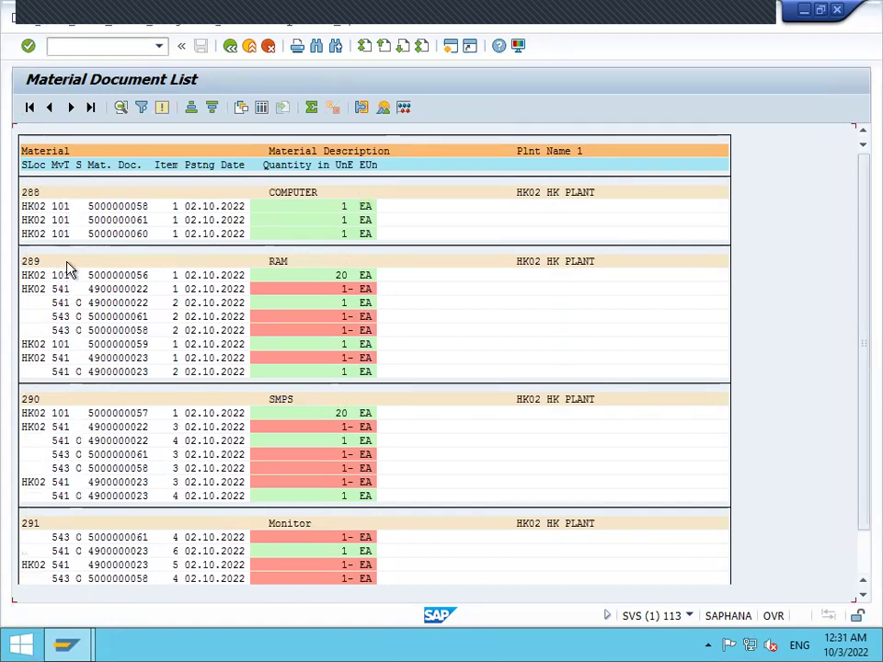
pyautogui.click(62, 206)
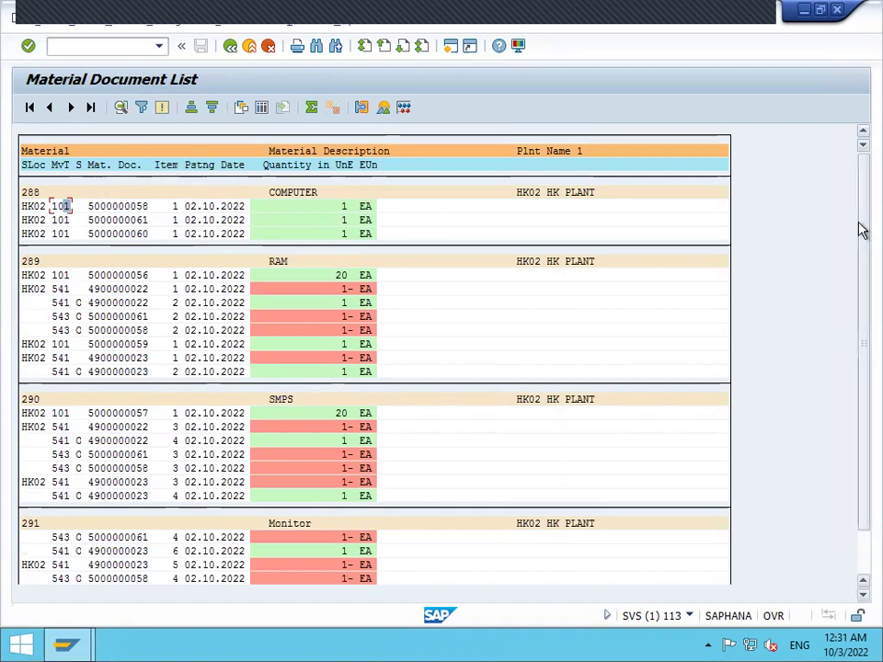
pyautogui.scroll(-1, 861, 272)
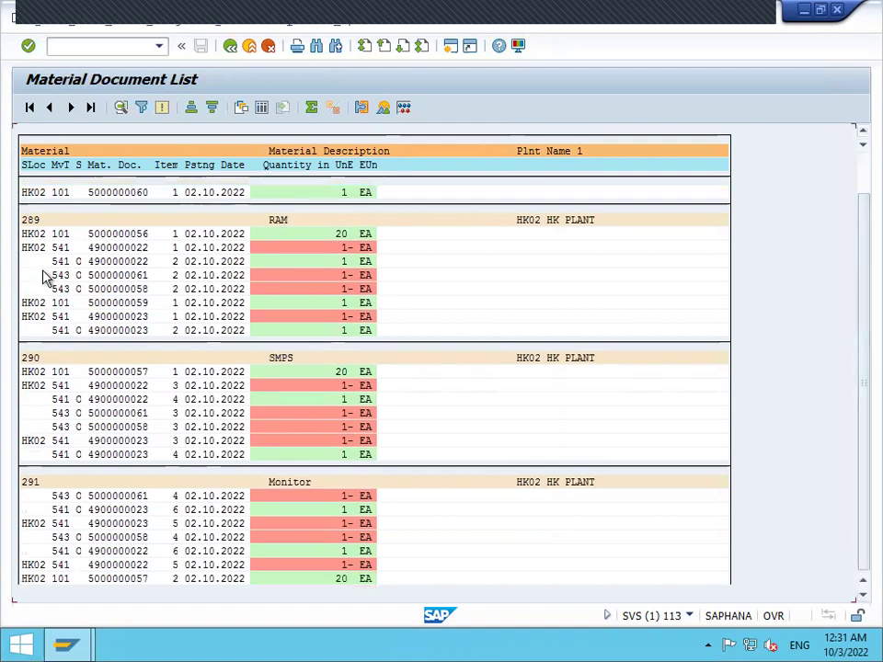
pyautogui.click(61, 248)
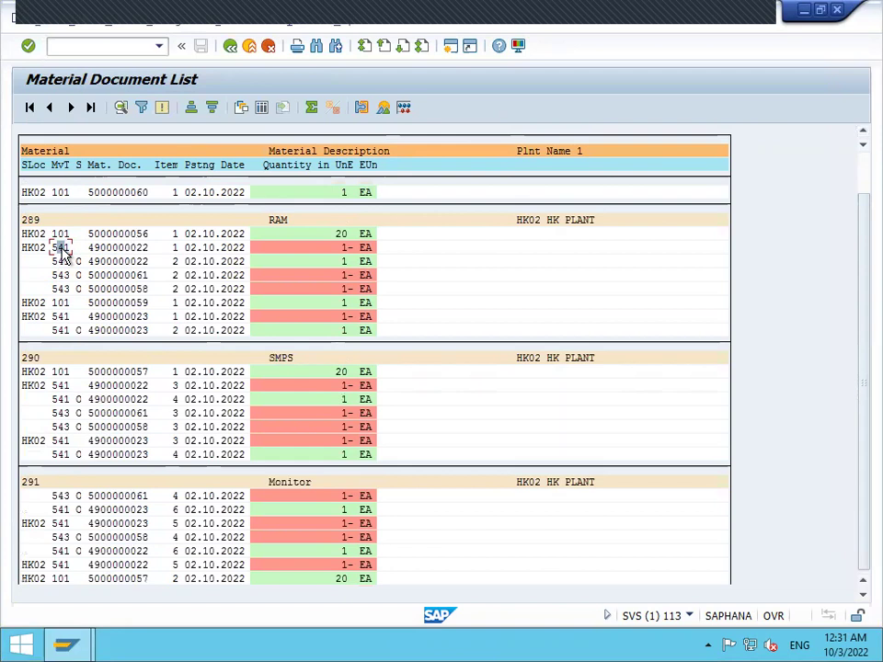
pyautogui.click(63, 276)
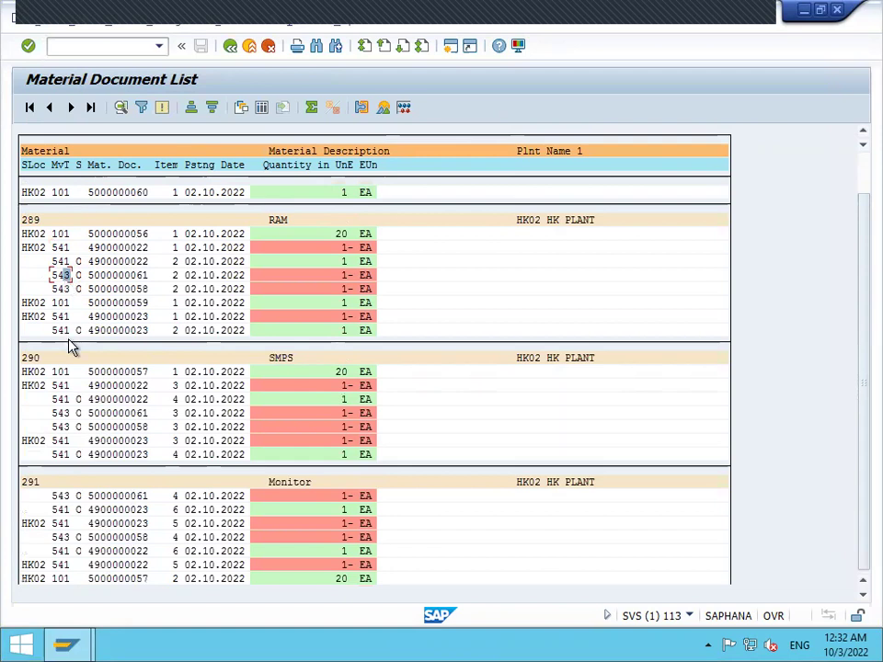
pyautogui.click(59, 318)
pyautogui.click(62, 416)
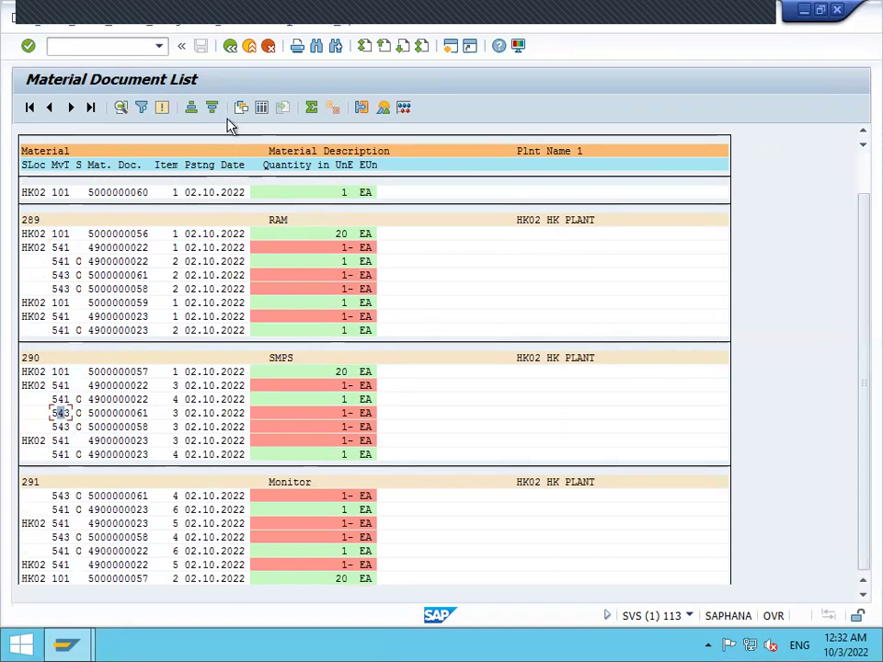
pyautogui.click(229, 50)
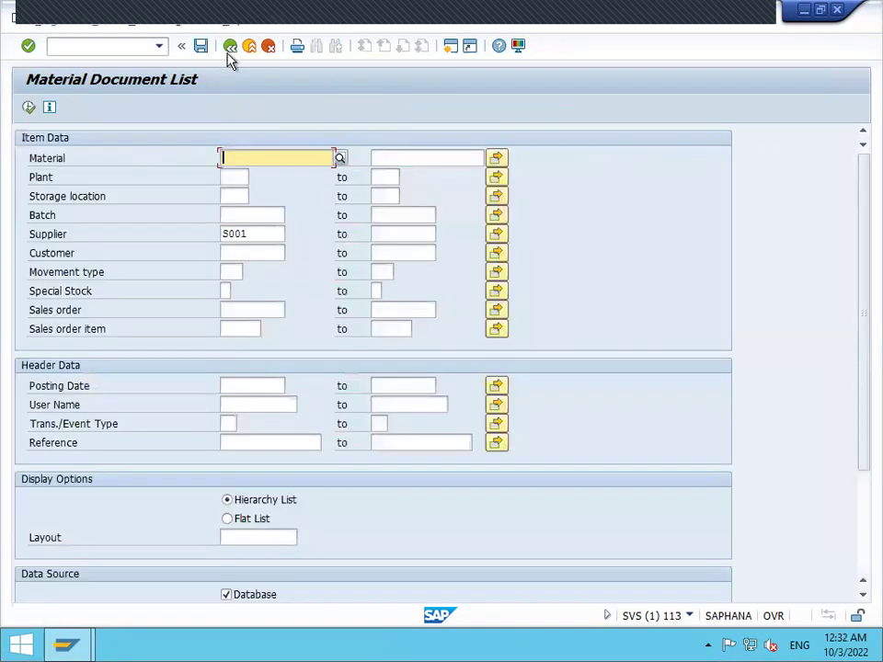
# - Remove supplier S001 and enter plant HK02 and material 87 as criteria
pyautogui.click(250, 234)
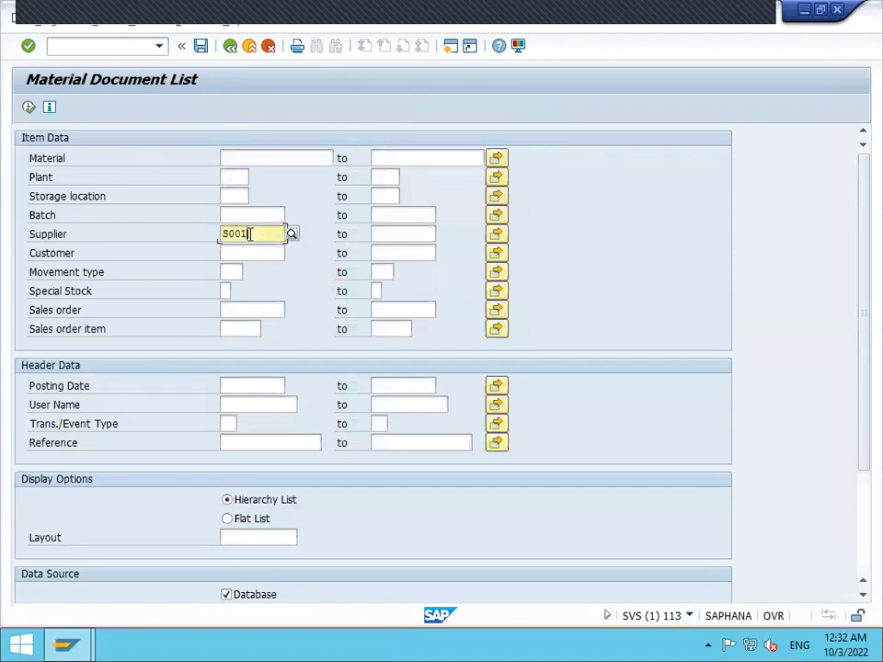
pyautogui.press('BackSpace')
pyautogui.press('BackSpace')
pyautogui.press('BackSpace')
pyautogui.press('BackSpace')
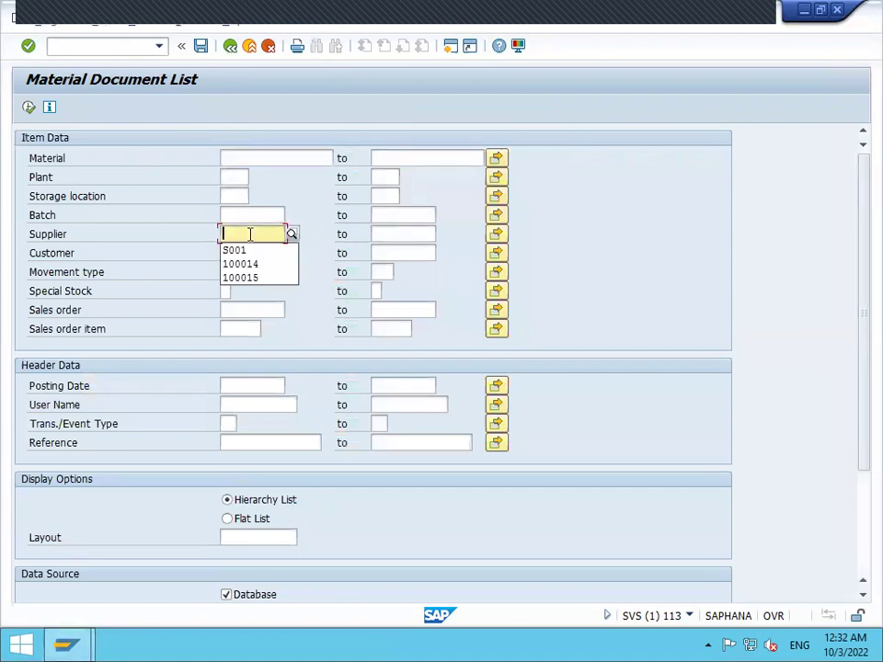
pyautogui.click(234, 176)
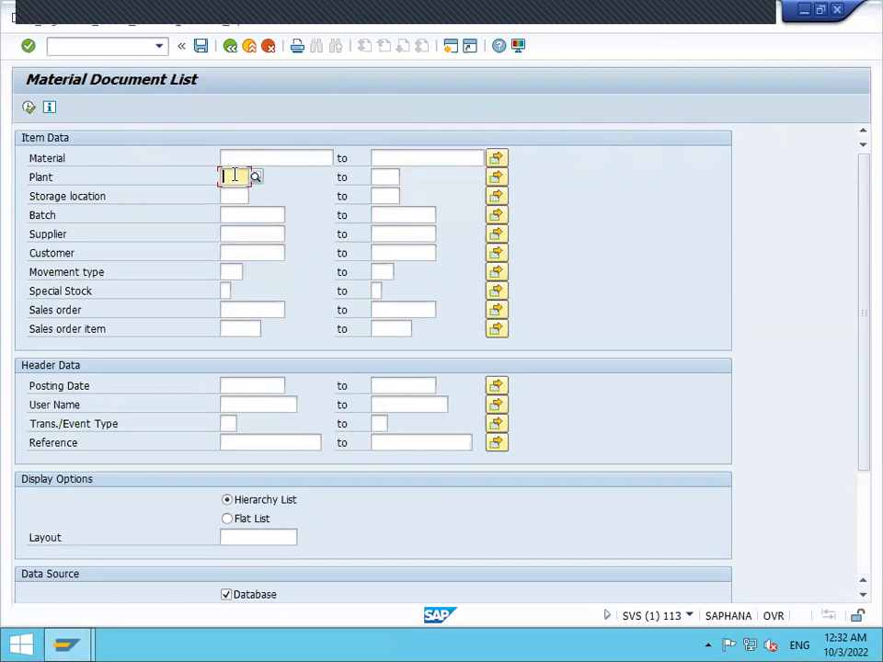
pyautogui.write('HK02')
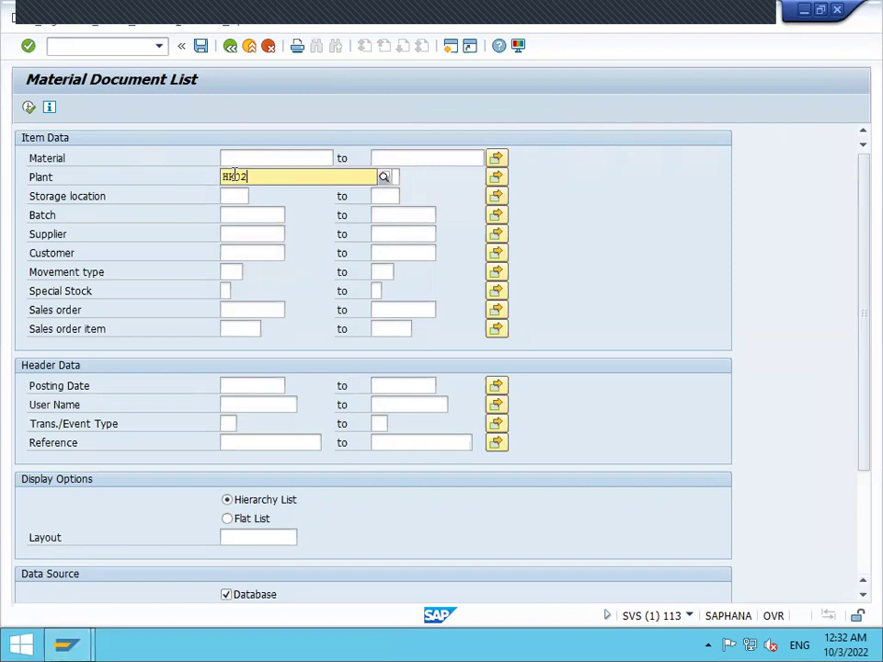
pyautogui.click(239, 211)
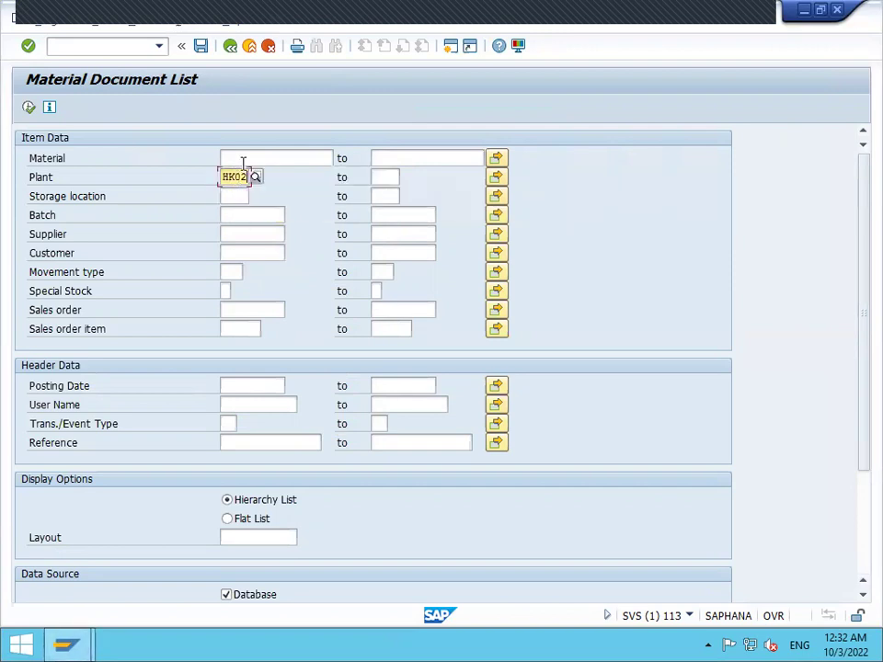
pyautogui.click(243, 160)
pyautogui.write('87')
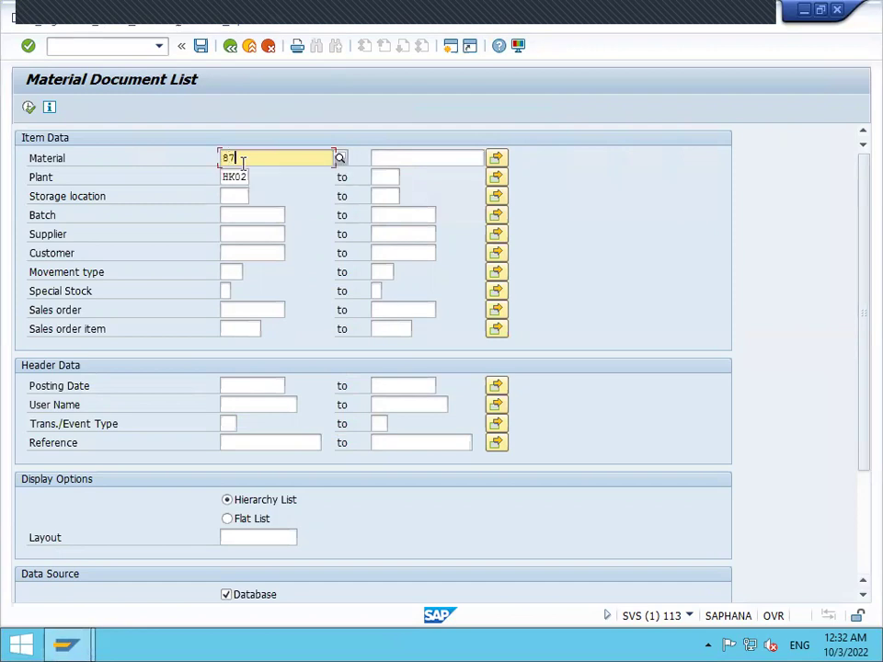
# - Run the report, then go back to the SAP Easy Access menu
pyautogui.click(28, 107)
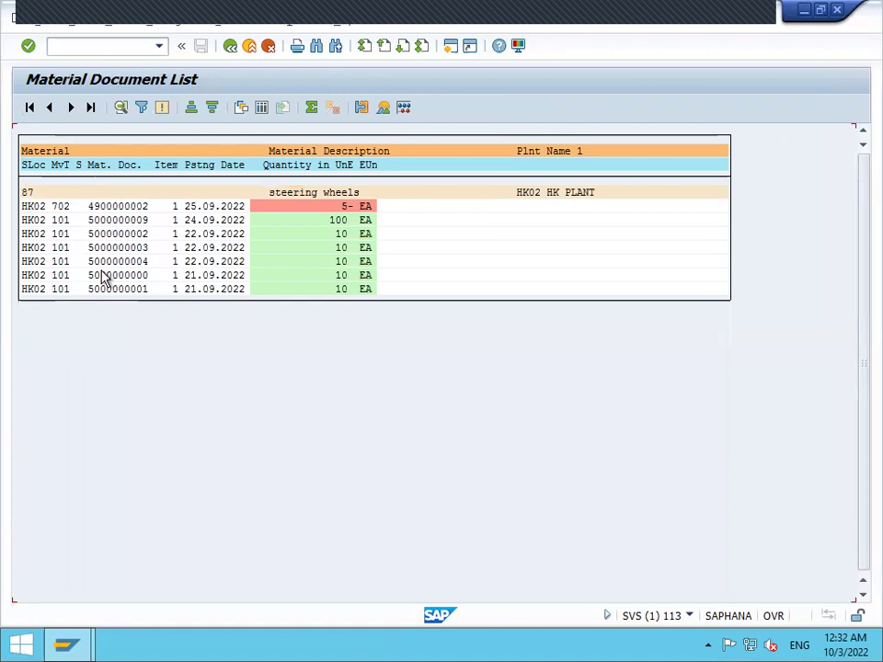
pyautogui.click(230, 47)
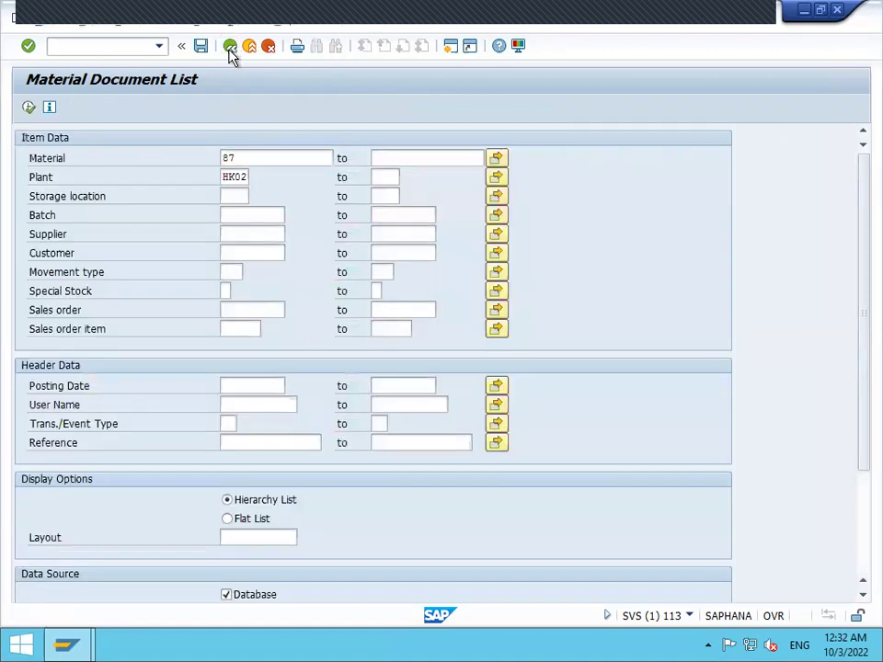
pyautogui.click(230, 48)
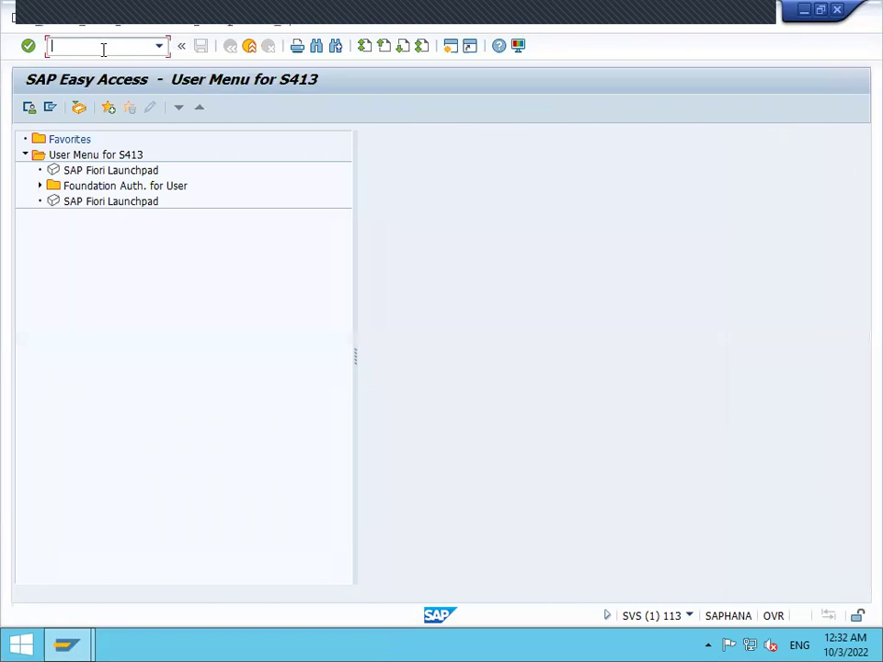
# - Start MMBE and choose storage location KM02 on the selection screen
pyautogui.write('MMBE')
pyautogui.press('Return')
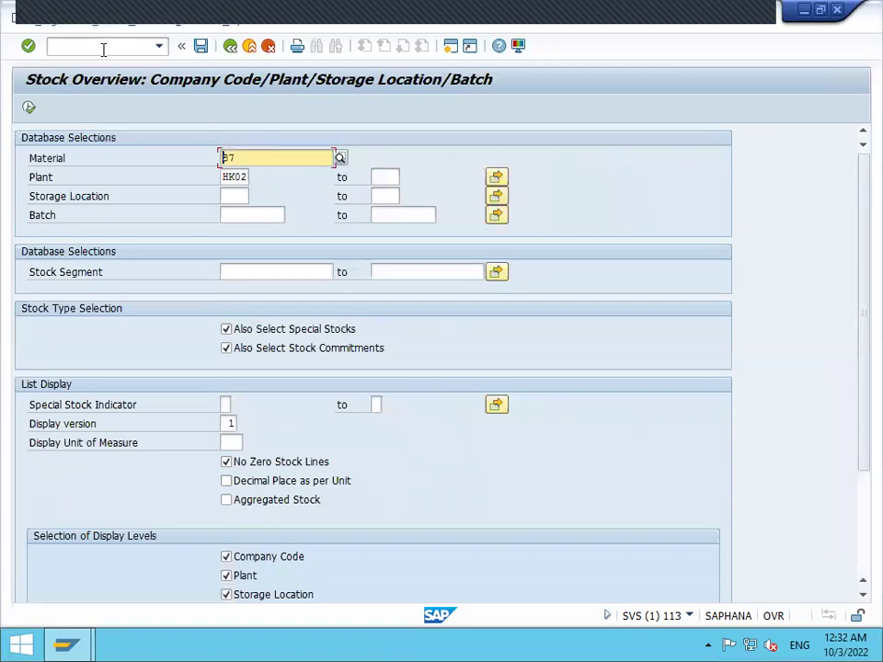
pyautogui.click(238, 196)
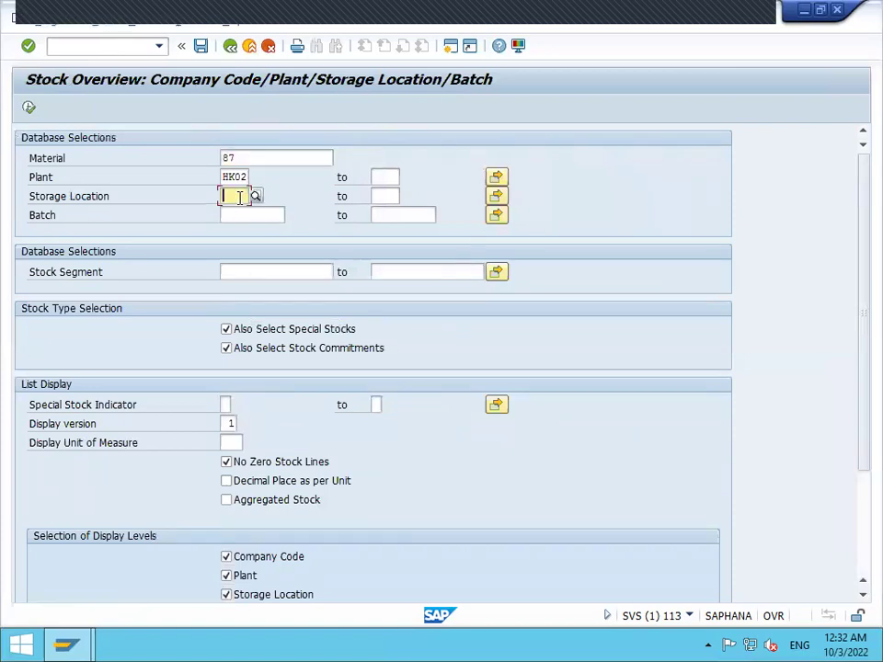
pyautogui.click(234, 211)
# - Run the stock overview and check 145,000 unrestricted and 101,000 on-order stock
pyautogui.click(29, 108)
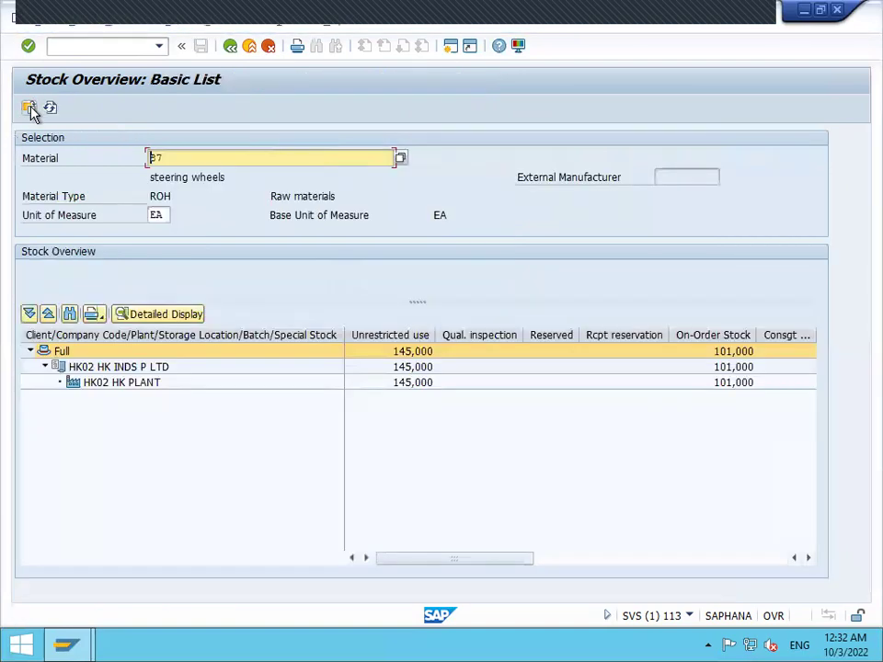
pyautogui.click(402, 383)
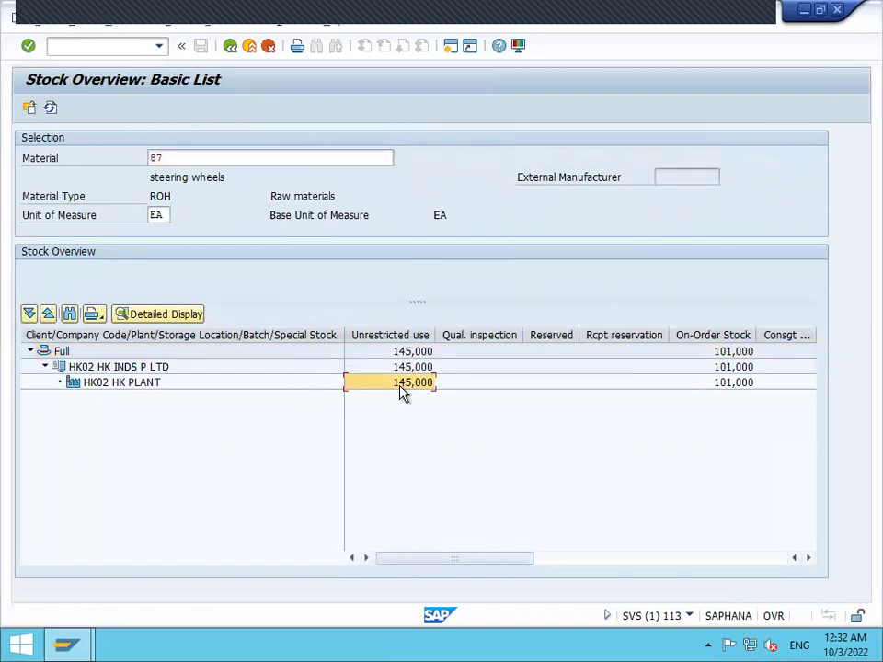
pyautogui.click(741, 384)
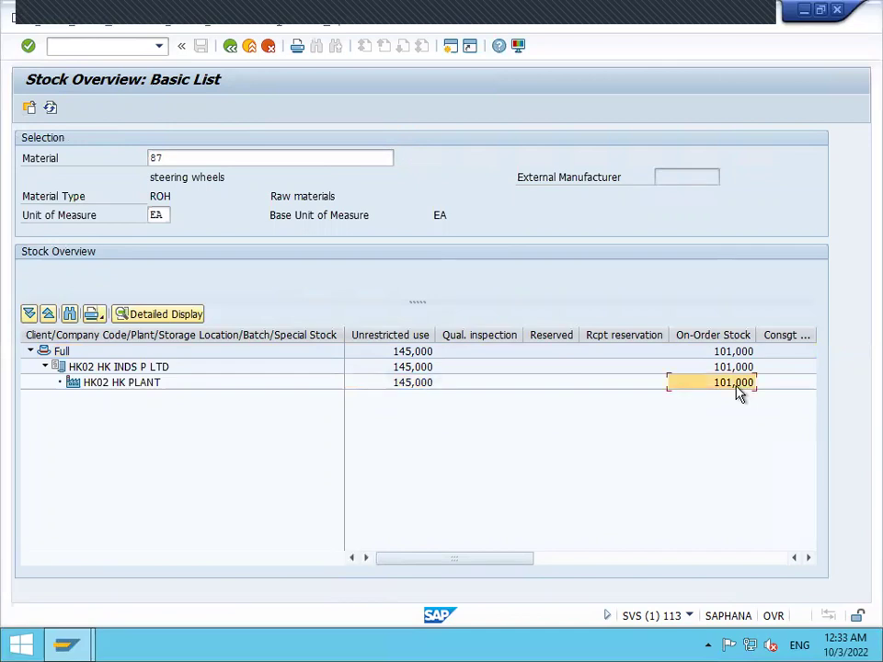
# - Exit the stock overview, decline logging off, and start transaction MD04
pyautogui.click(250, 47)
pyautogui.click(252, 49)
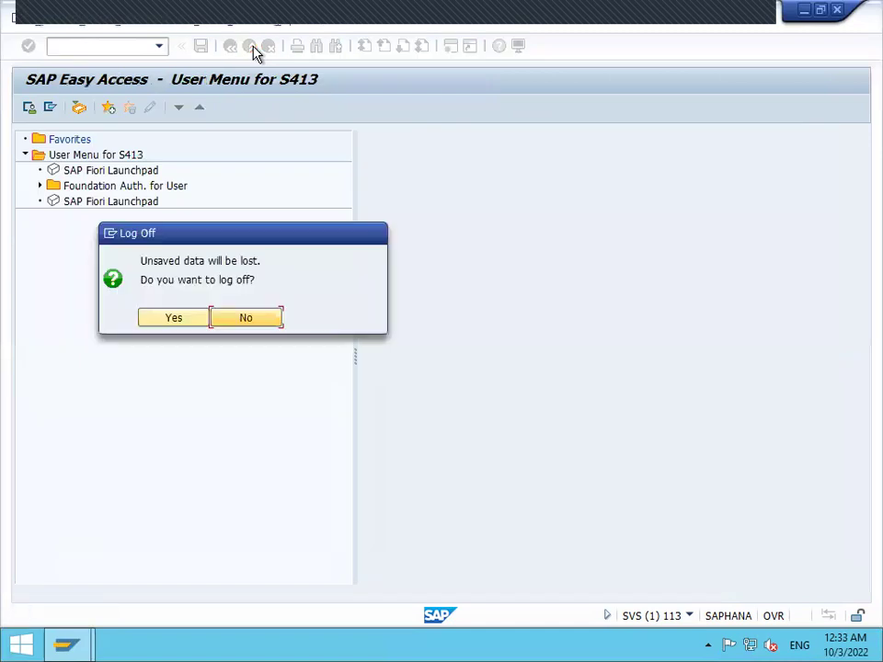
pyautogui.click(264, 317)
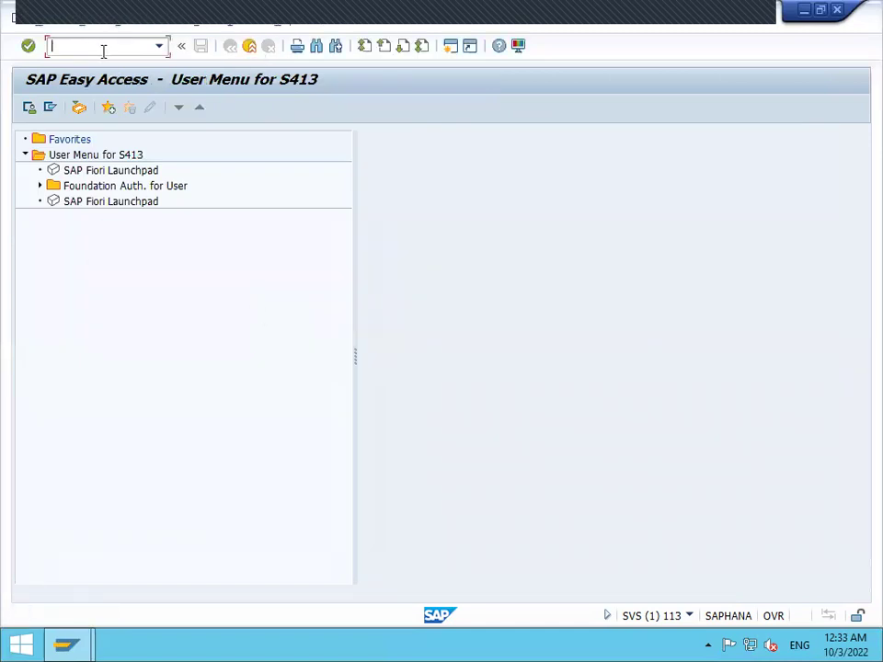
pyautogui.write('MD04')
pyautogui.press('Return')
pyautogui.press('Return')
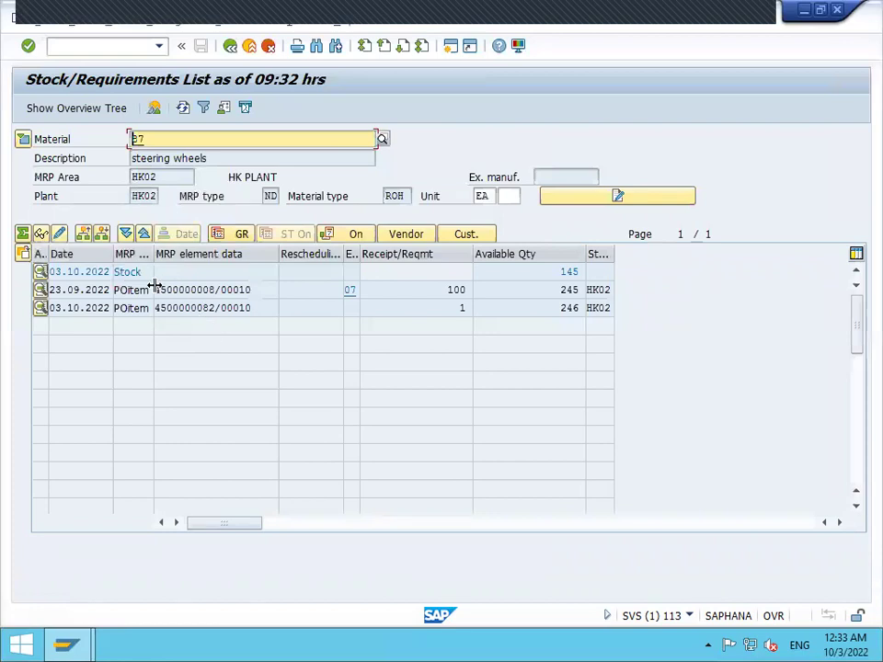
pyautogui.moveTo(537, 273); pyautogui.dragTo(593, 272)
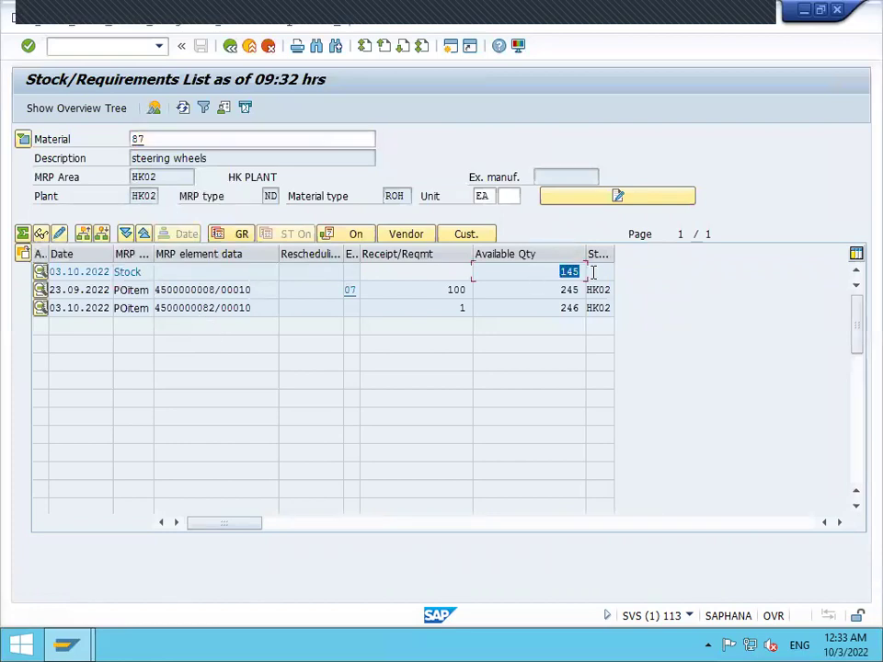
pyautogui.doubleClick(172, 290)
pyautogui.click(469, 293)
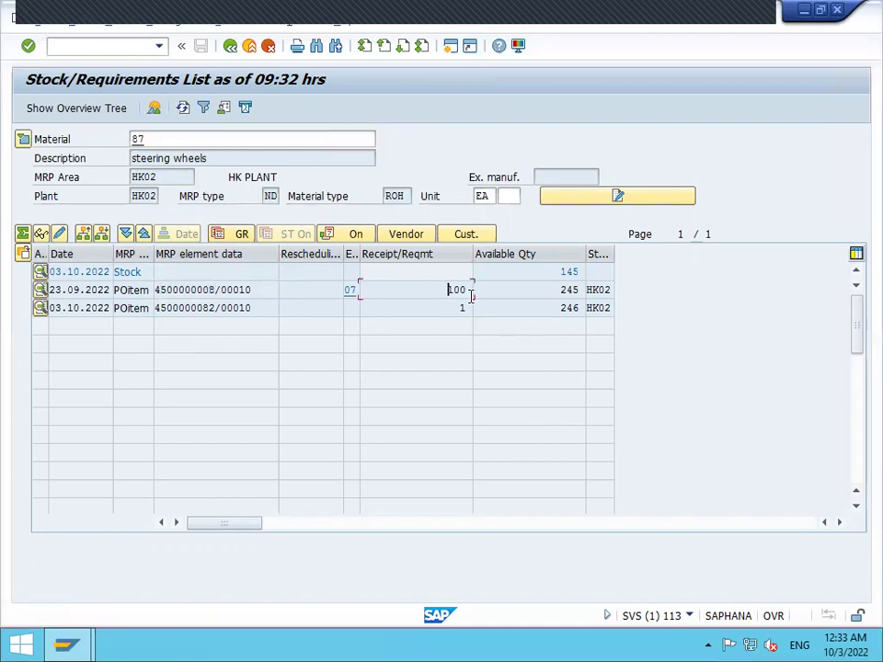
pyautogui.doubleClick(470, 292)
pyautogui.click(465, 309)
pyautogui.doubleClick(466, 311)
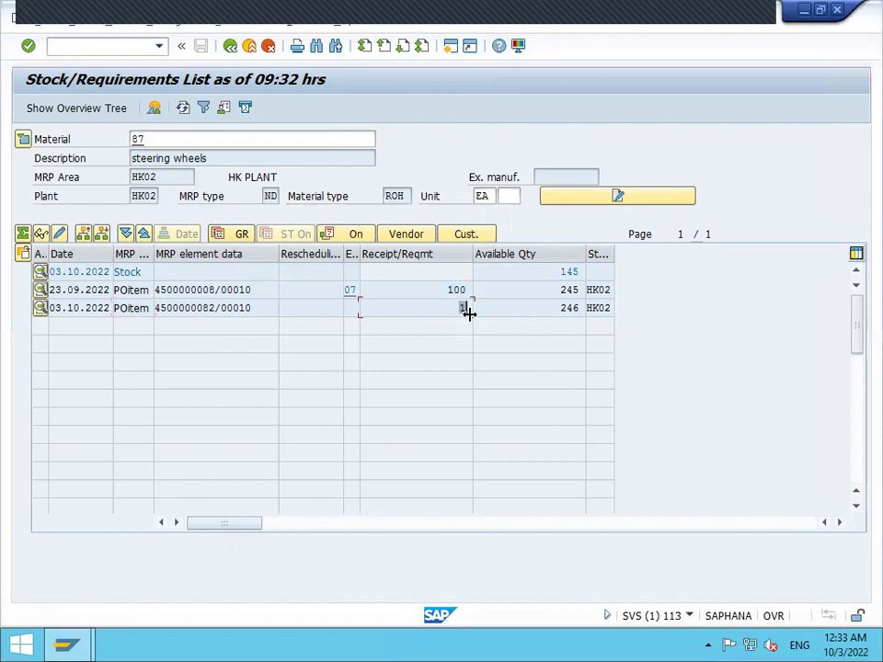